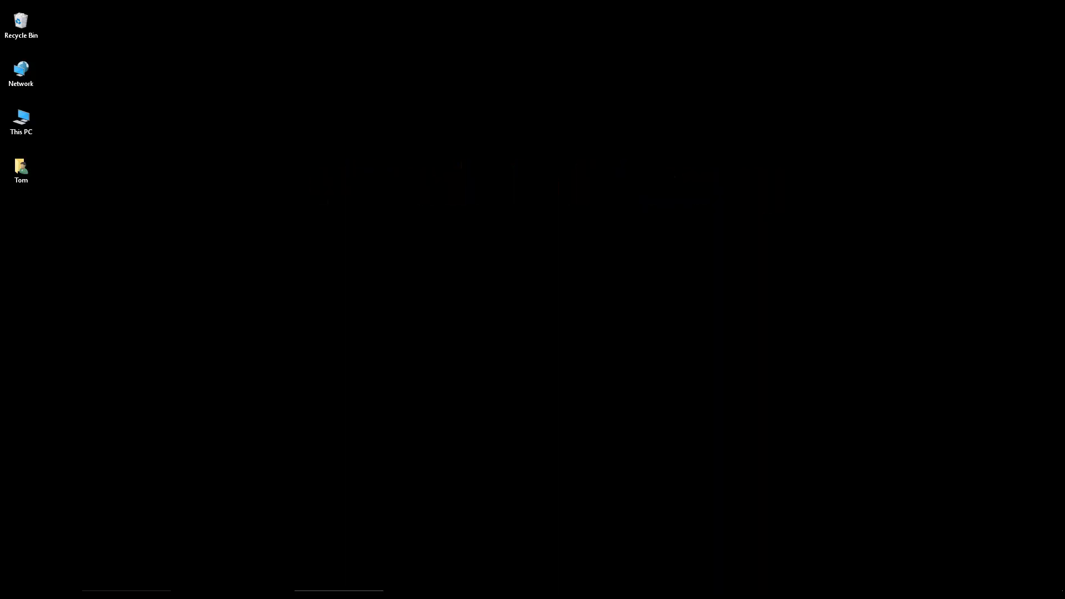
Locate the user_dictionary file in the xLights2018.64 program folder and switch to xLights to examine the sequence's timing tracks.
{"action": "key", "text": "alt+Tab"}
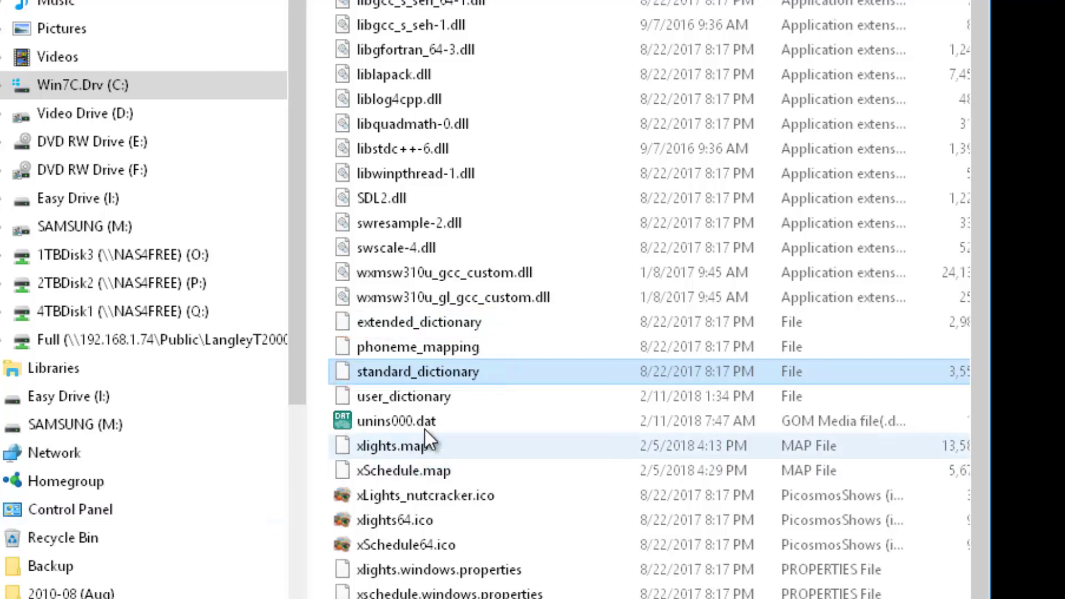
{"action": "left_click", "coordinate": [429, 395]}
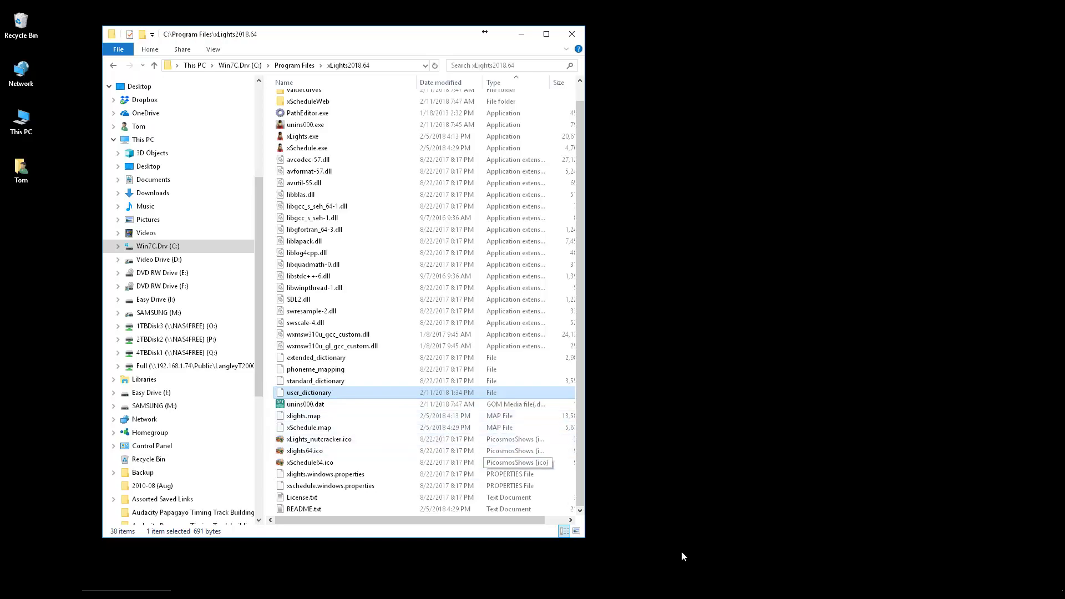
{"action": "left_click", "coordinate": [818, 595]}
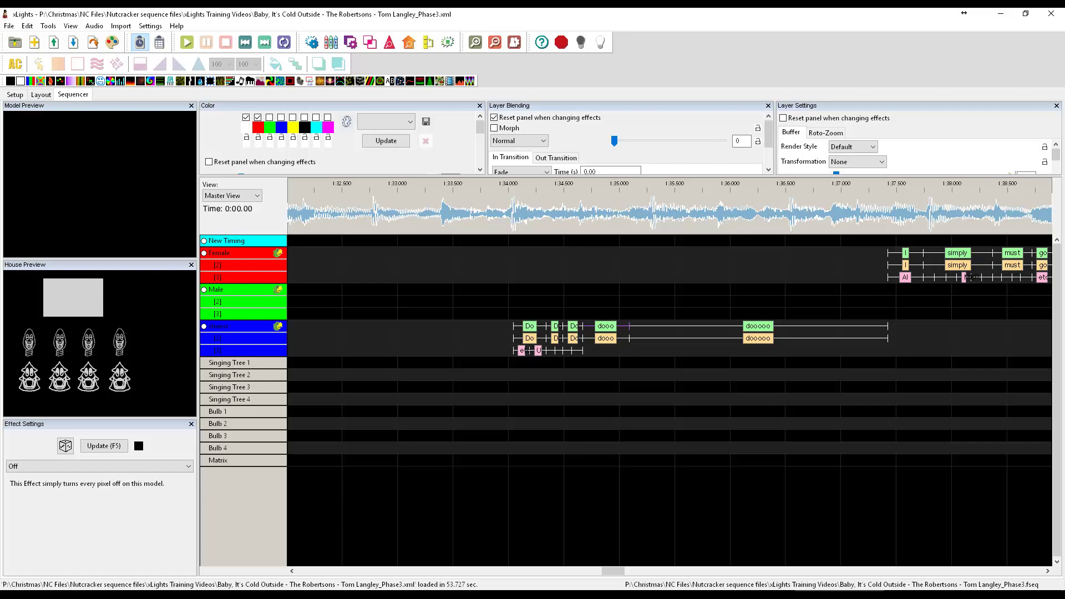
Switch to the browser and look up the pronunciation of "dooo" in the CMU Pronouncing Dictionary.
{"action": "mouse_move", "coordinate": [751, 595]}
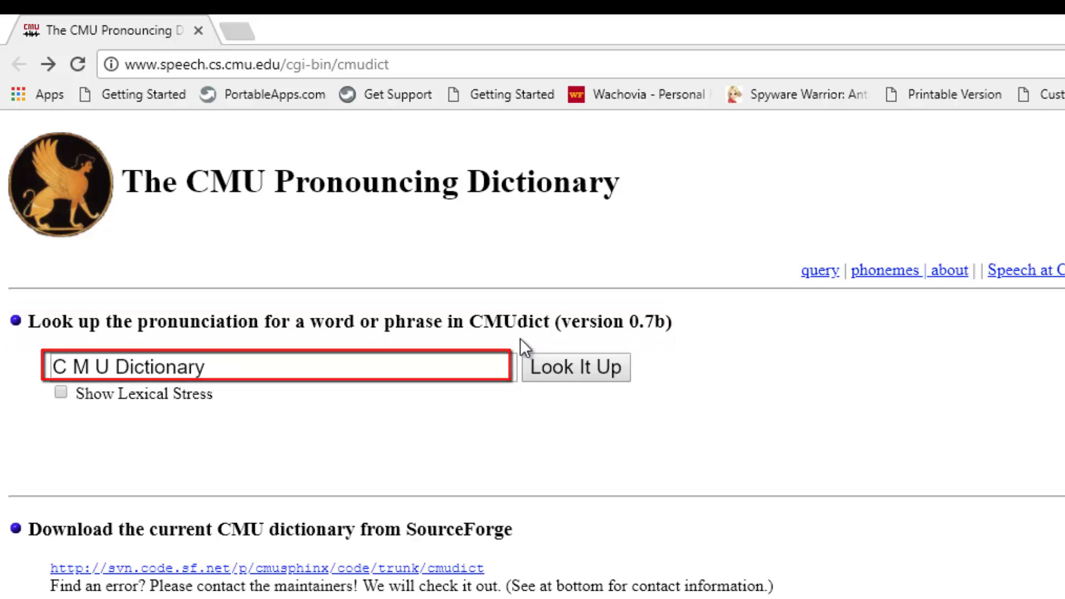
{"action": "left_click_drag", "start_coordinate": [272, 365], "coordinate": [32, 370]}
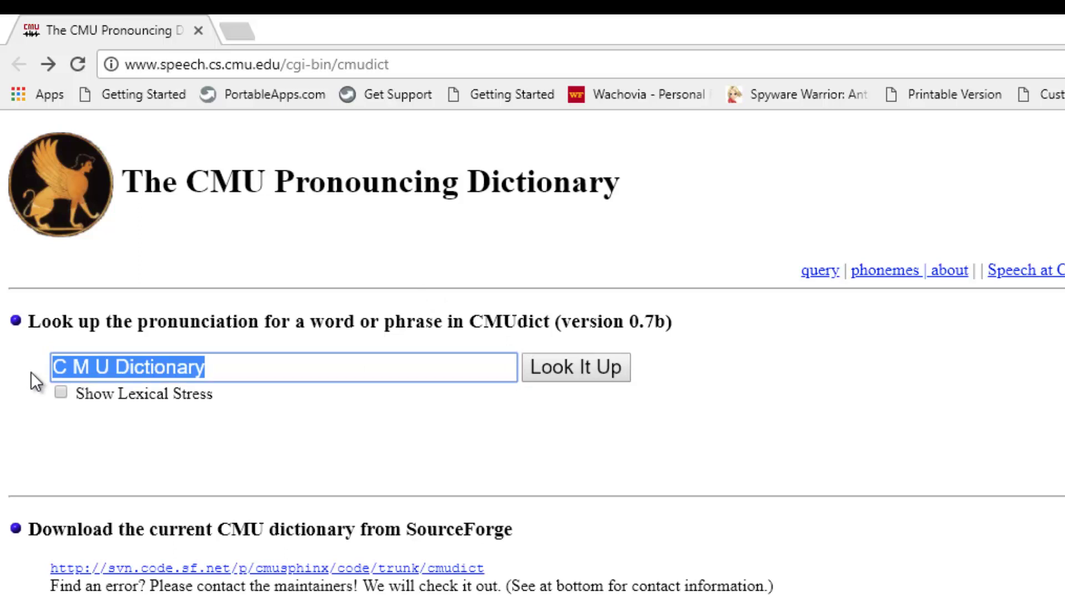
{"action": "type", "text": "doo"}
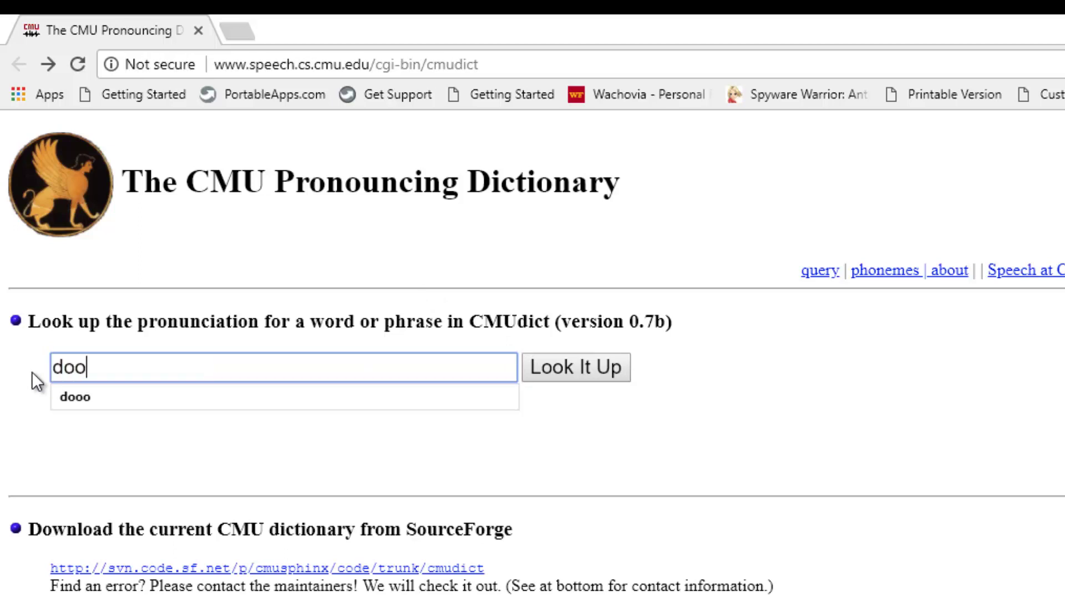
{"action": "type", "text": "o"}
{"action": "left_click", "coordinate": [568, 368]}
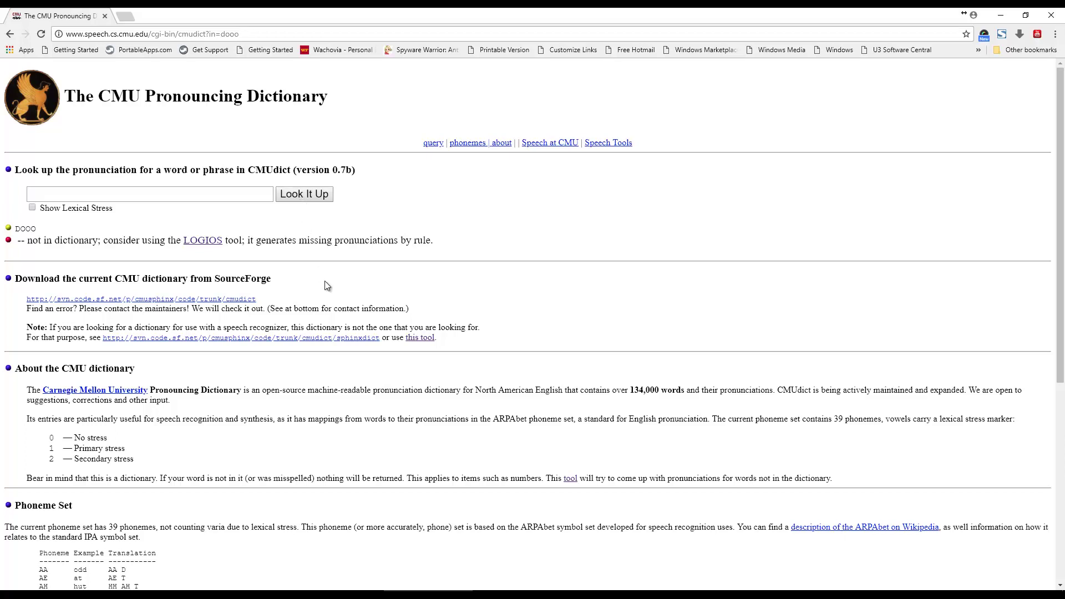
Switch to Notepad, list dooo and dooooo on separate lines in Missing Words.txt, and save the file.
{"action": "left_click", "coordinate": [661, 594]}
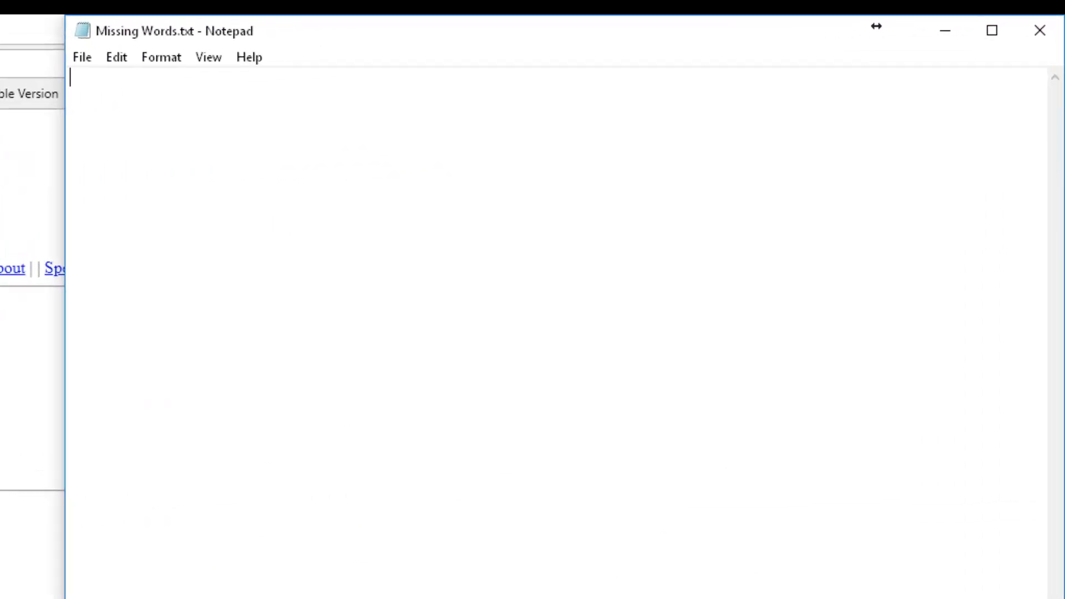
{"action": "type", "text": "dooo dooooo"}
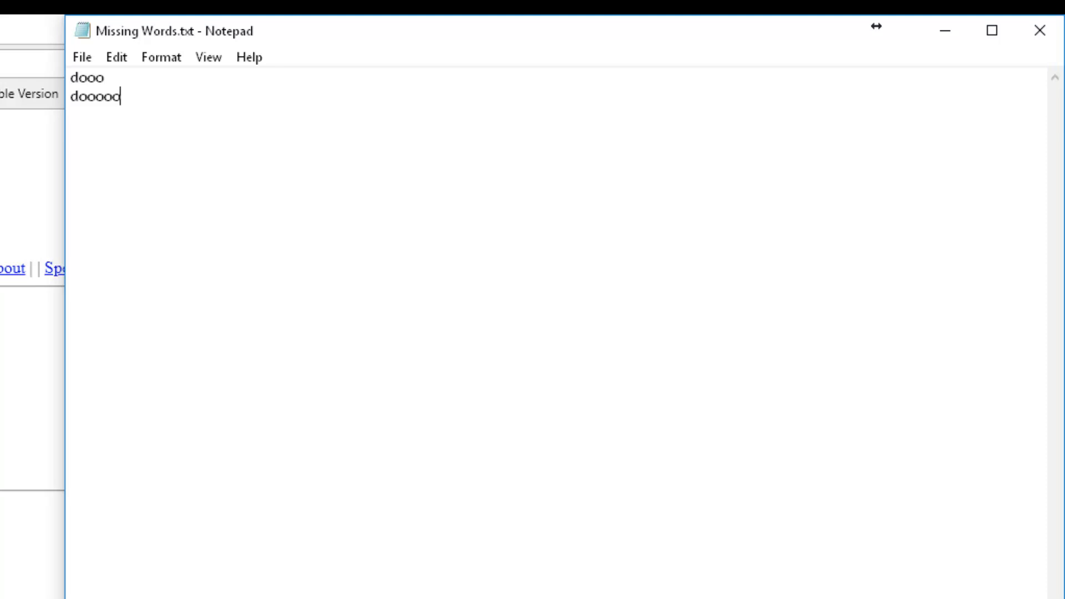
{"action": "key", "text": "Return"}
{"action": "left_click", "coordinate": [90, 56]}
{"action": "left_click", "coordinate": [147, 131]}
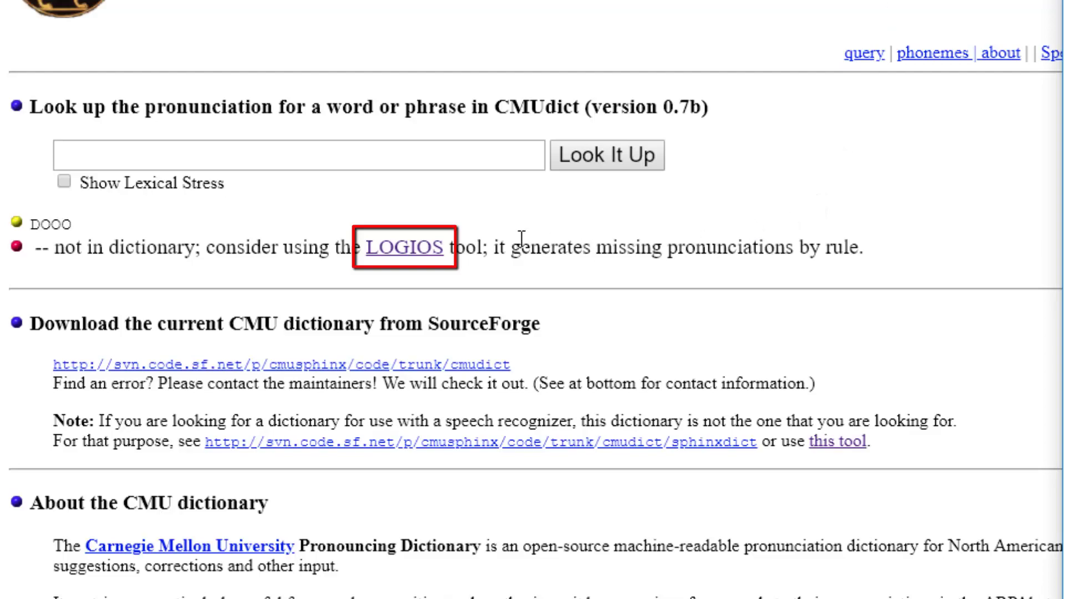
Open the LOGIOS Lexicon Tool and choose Missing Words.txt from the Desktop as the word file.
{"action": "left_click", "coordinate": [230, 241]}
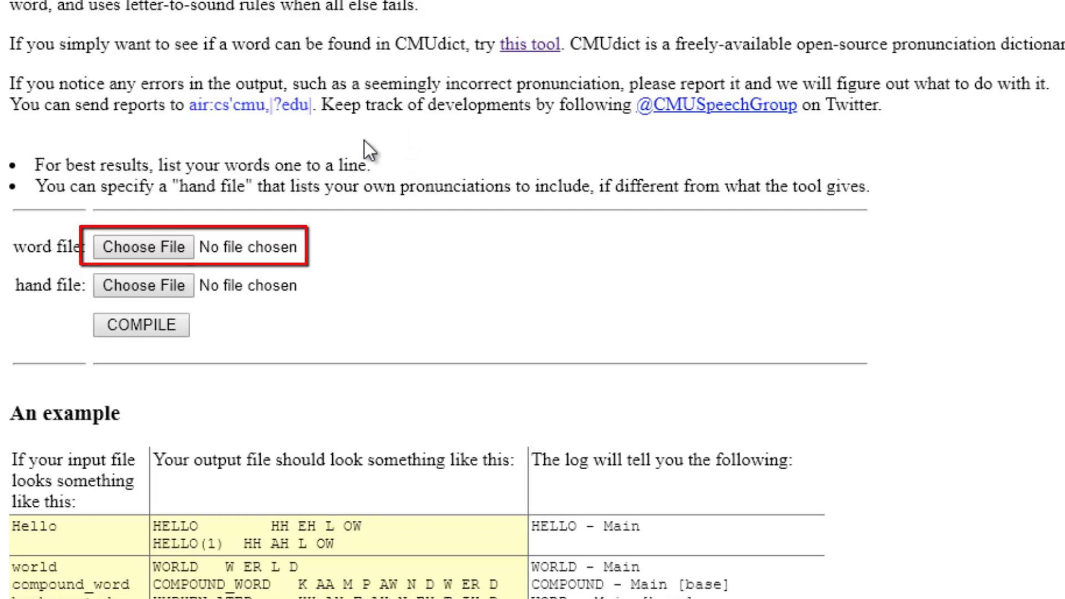
{"action": "left_click", "coordinate": [133, 237]}
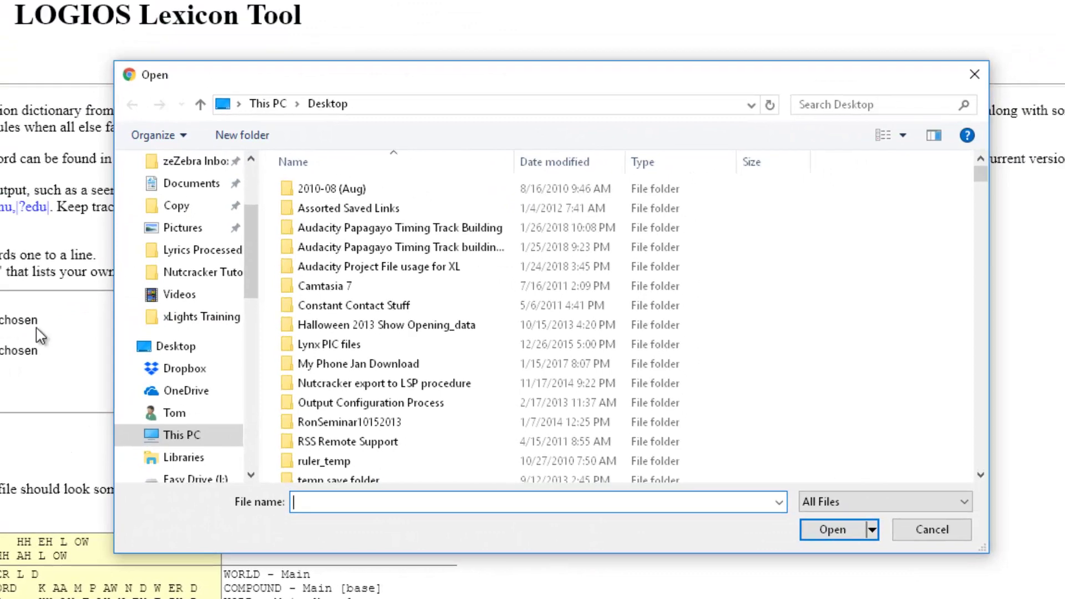
{"action": "left_click", "coordinate": [183, 348]}
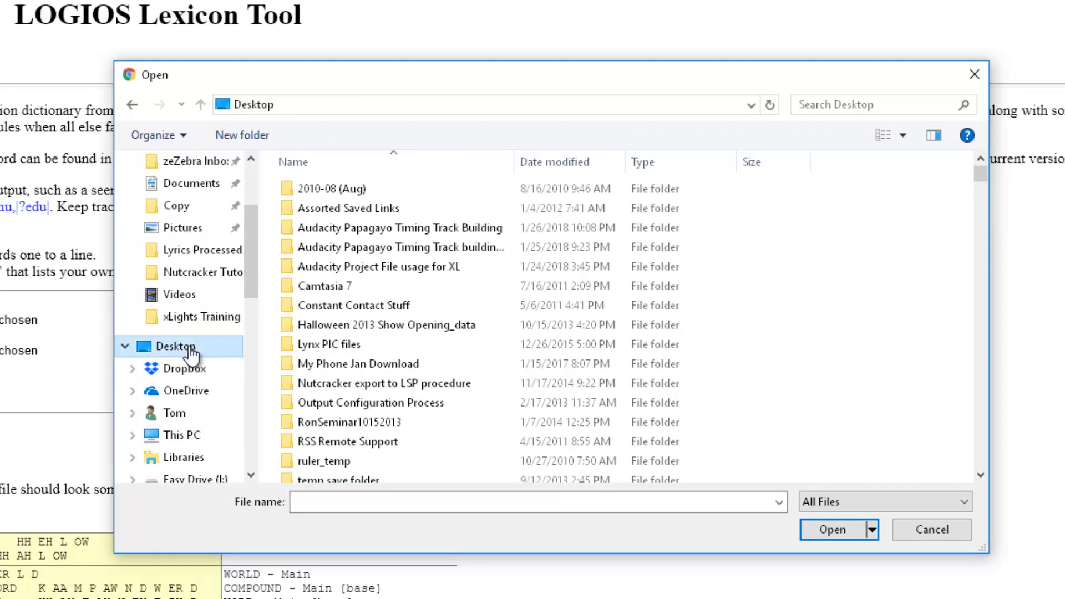
{"action": "left_click", "coordinate": [415, 503]}
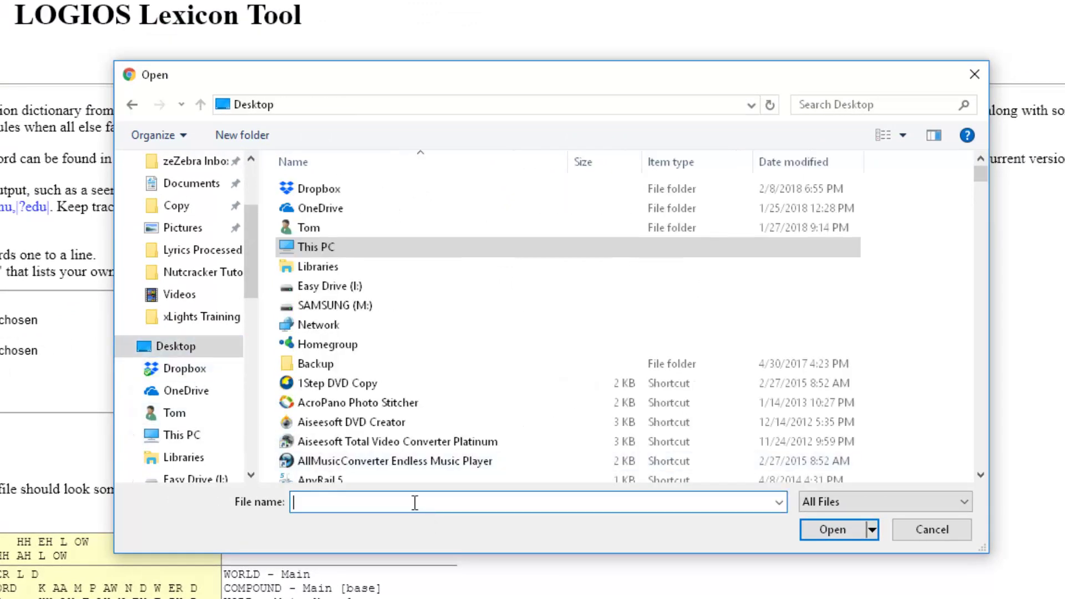
{"action": "type", "text": "missing word"}
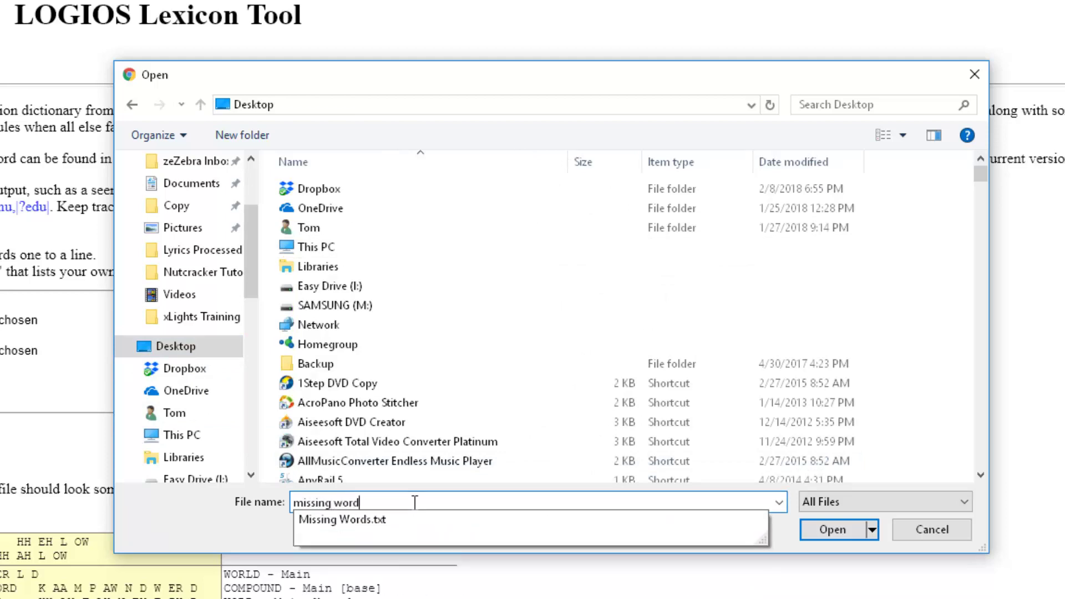
{"action": "type", "text": "s.tx"}
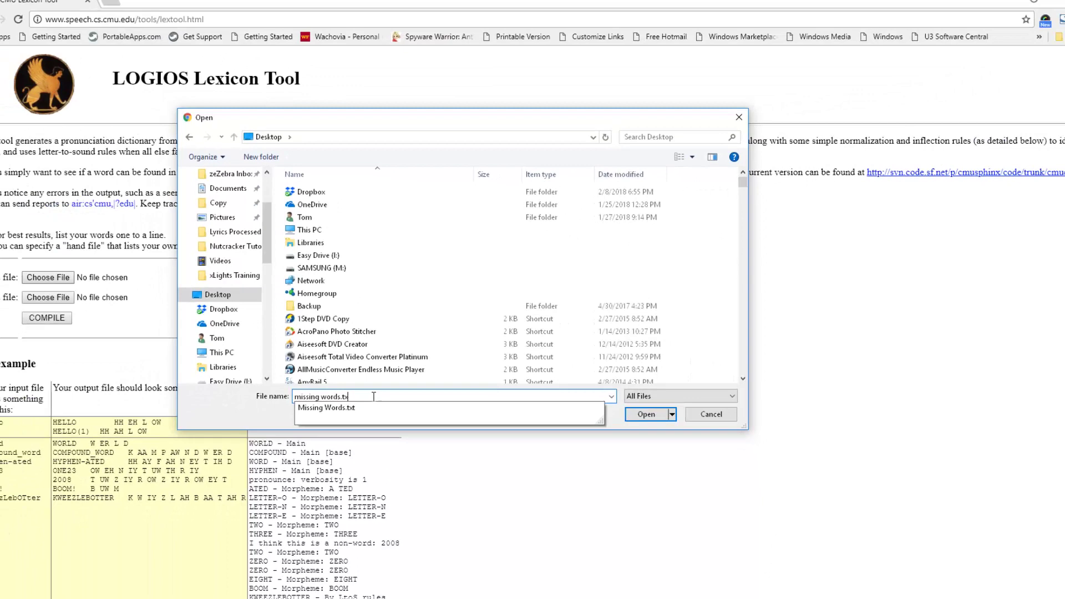
{"action": "type", "text": "t"}
{"action": "key", "text": "Return"}
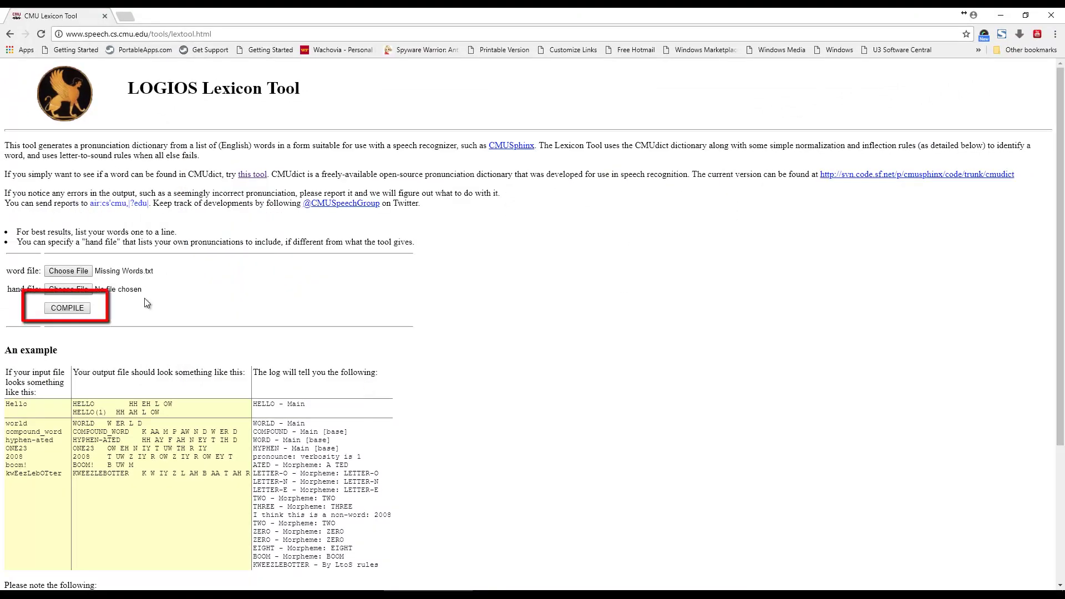
Compile the word file and open the resulting 1152.dict dictionary.
{"action": "left_click", "coordinate": [85, 304]}
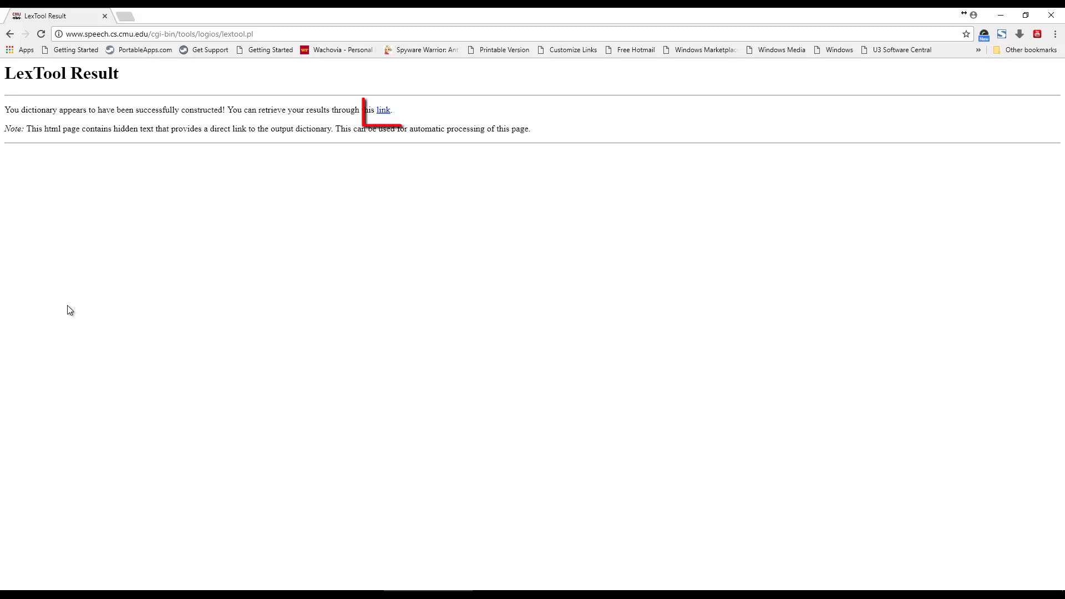
{"action": "left_click", "coordinate": [383, 111]}
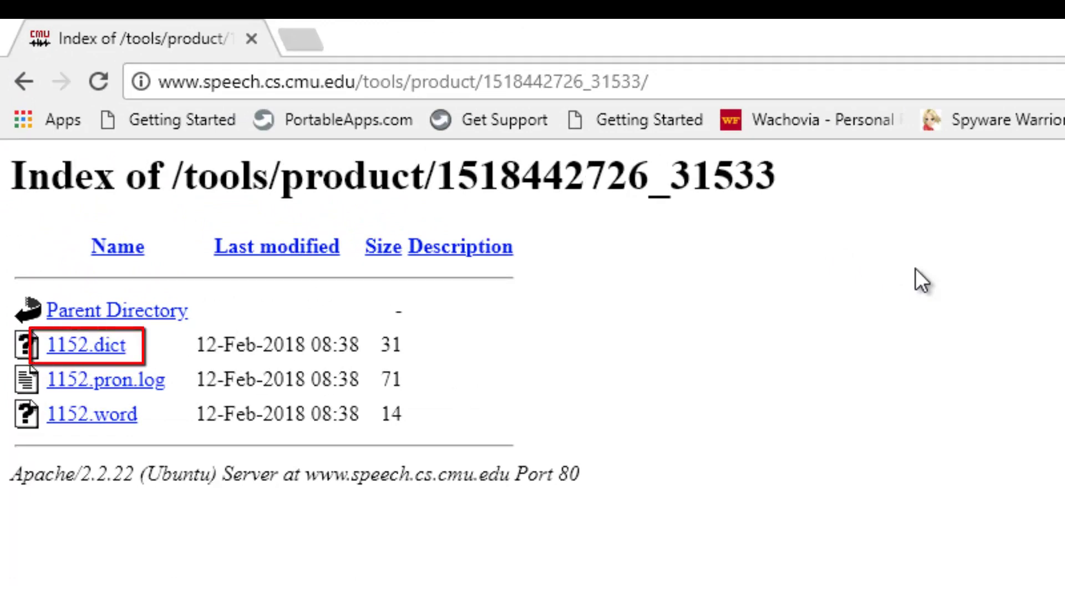
{"action": "left_click", "coordinate": [86, 344]}
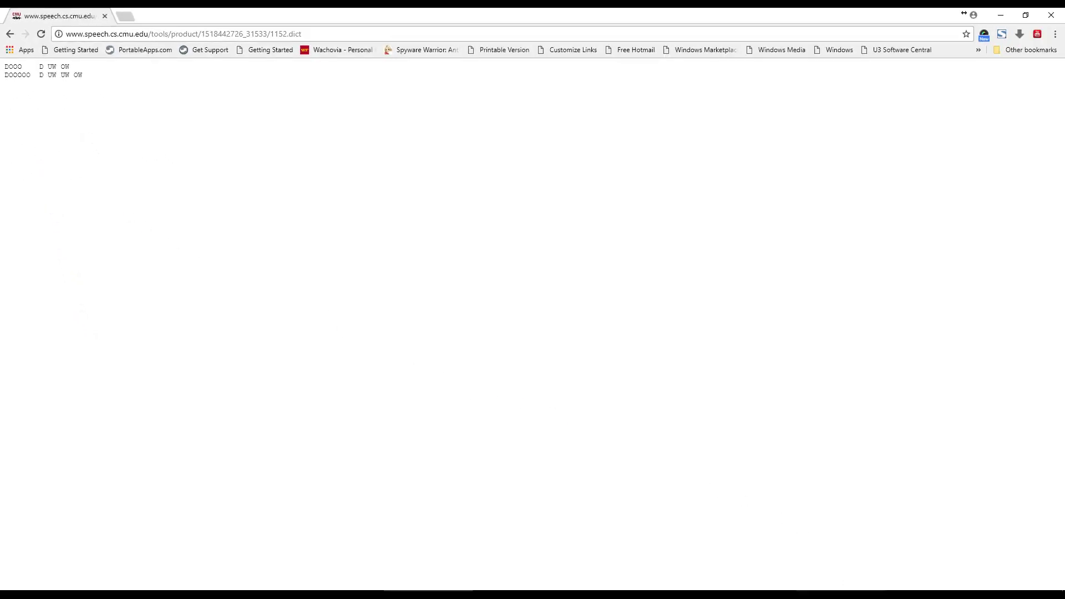
Switch to xLights and save the current sequence.
{"action": "left_click", "coordinate": [843, 595]}
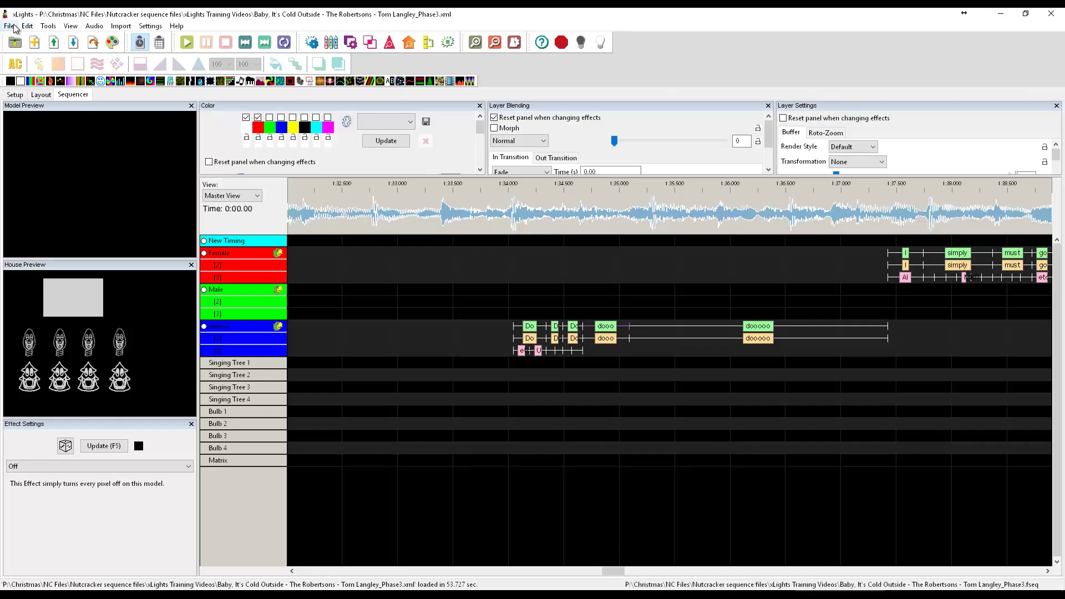
{"action": "left_click", "coordinate": [76, 42]}
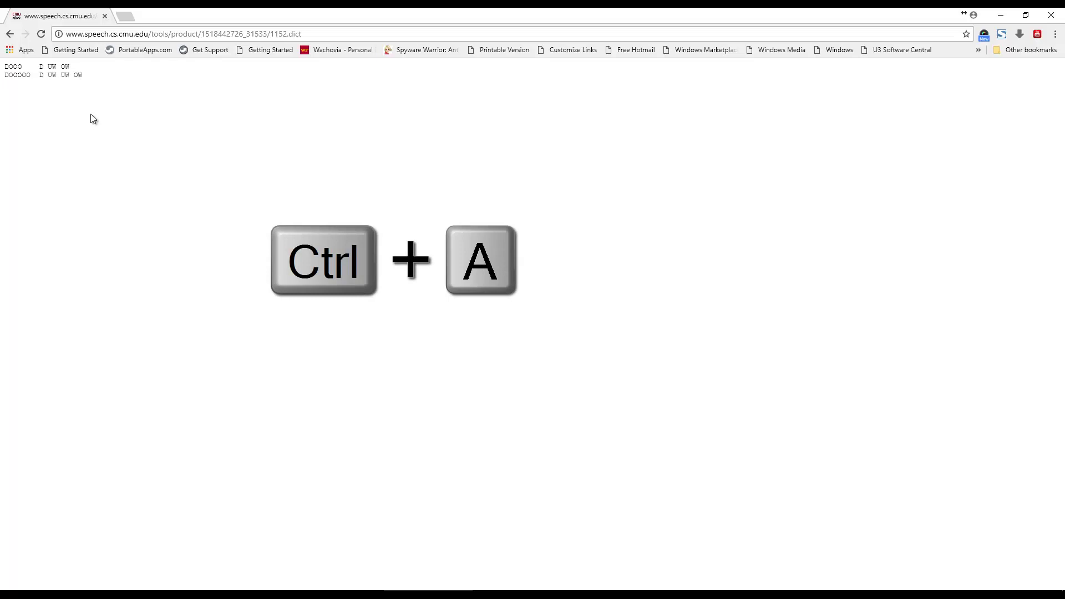
Copy both generated pronunciation entries into user_dictionary in Notepad++ below the WOWZA line, ending with a new line.
{"action": "key", "text": "ctrl+a"}
{"action": "key", "text": "ctrl+c"}
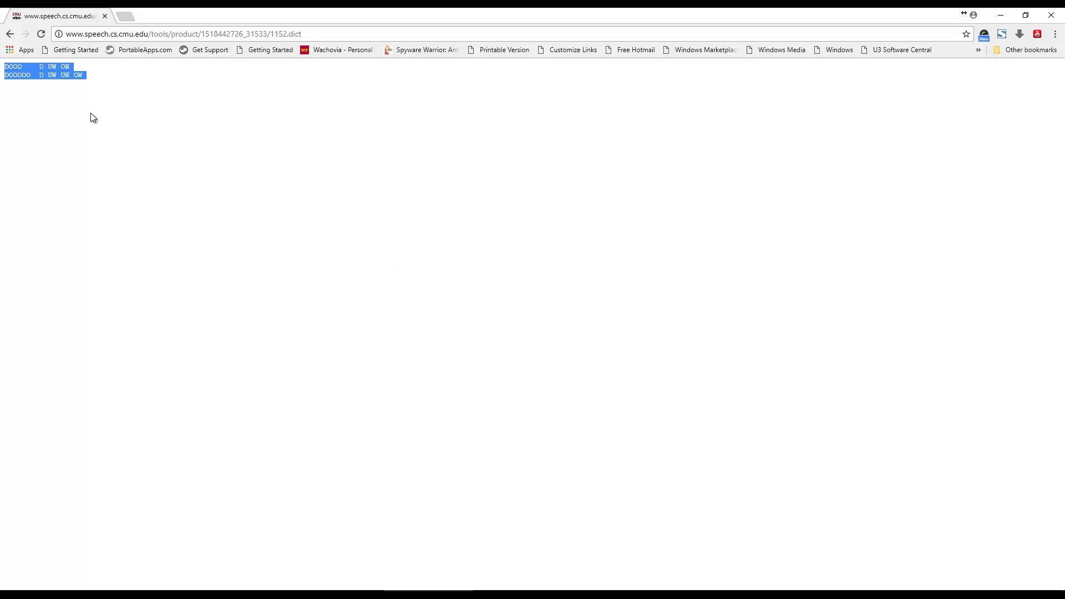
{"action": "key", "text": "alt+Tab"}
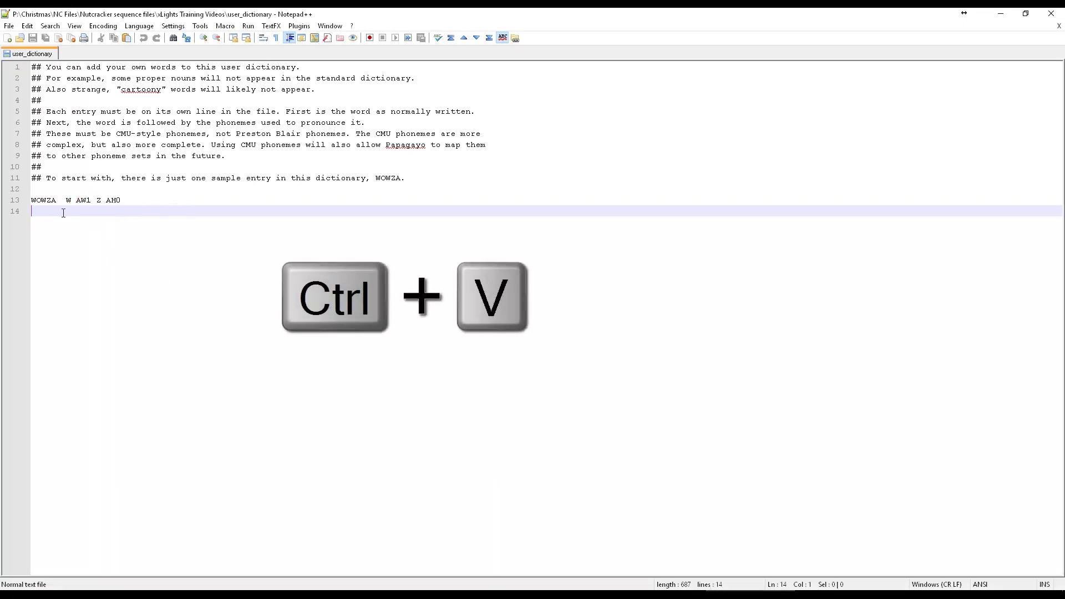
{"action": "key", "text": "ctrl+v"}
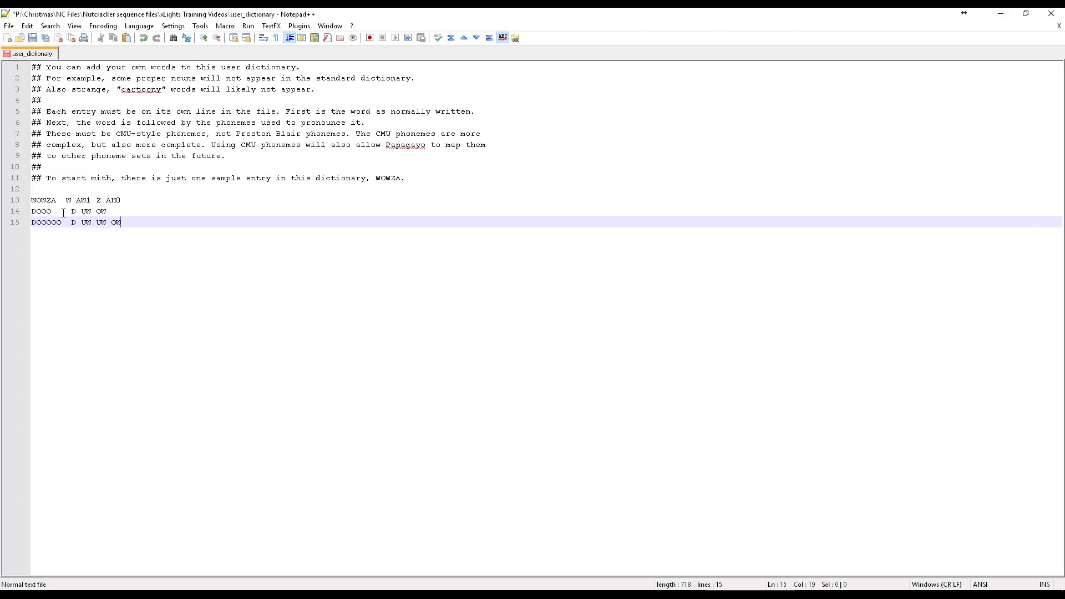
{"action": "key", "text": "Return"}
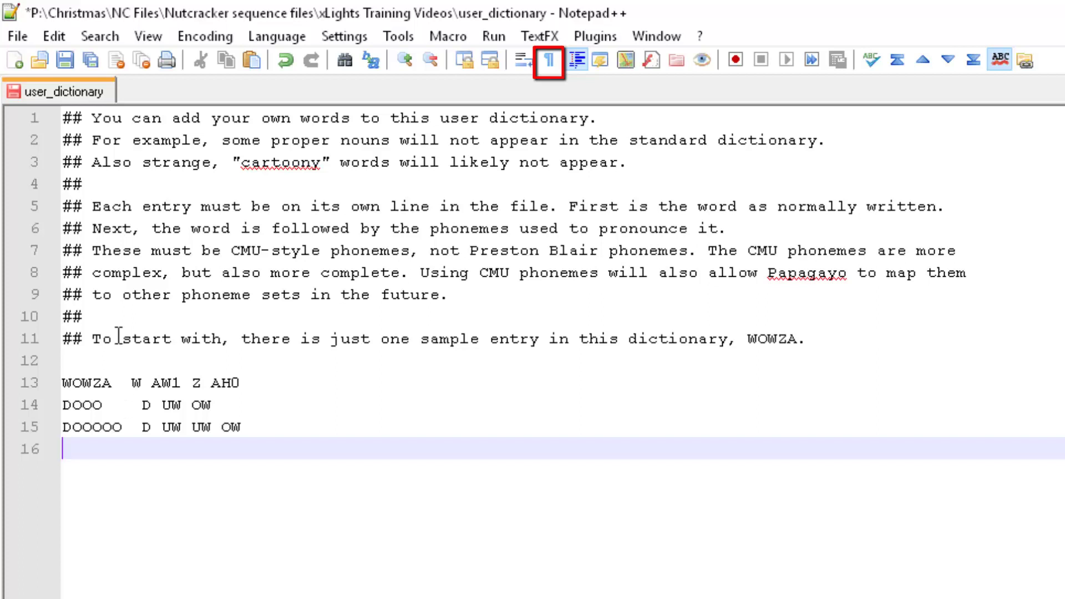
Show all characters, replace the tabs after DOOO and DOOOOO with single spaces, and save user_dictionary.
{"action": "left_click", "coordinate": [548, 60]}
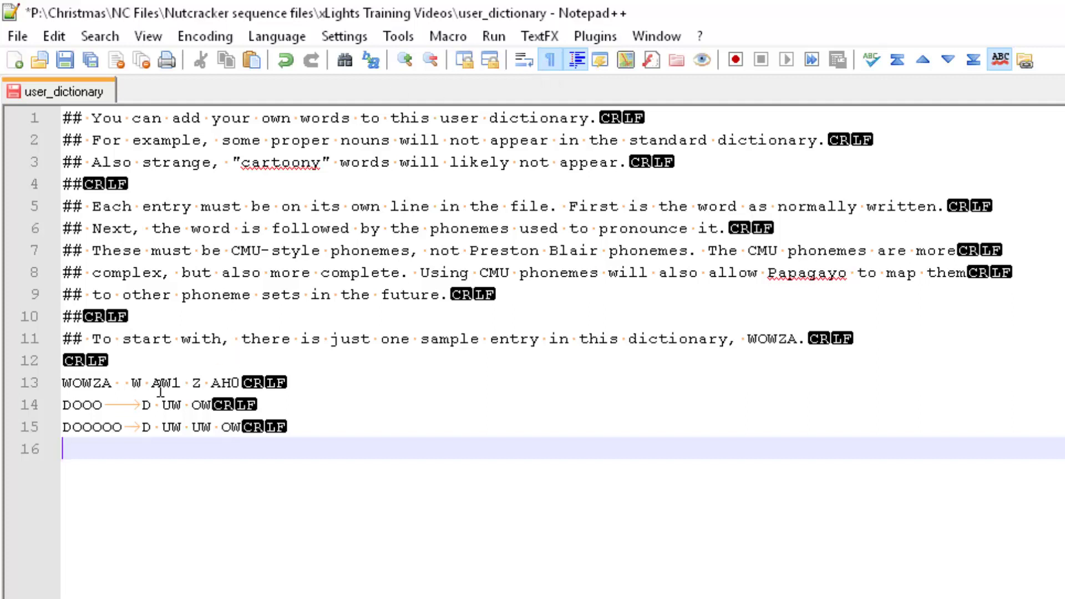
{"action": "left_click", "coordinate": [134, 404]}
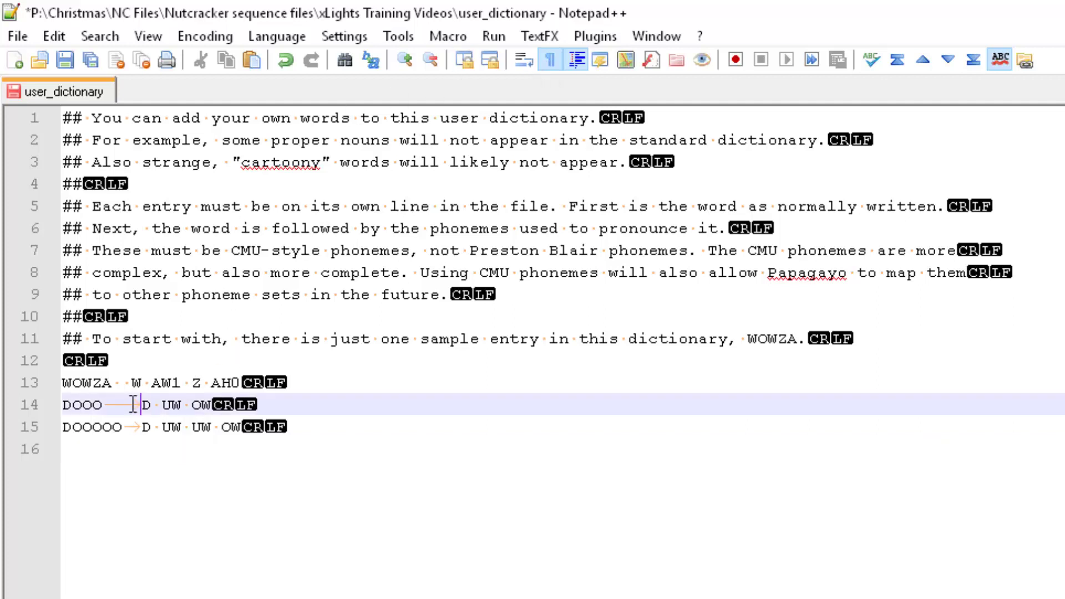
{"action": "left_click_drag", "start_coordinate": [133, 403], "coordinate": [110, 404]}
{"action": "left_click", "coordinate": [130, 428]}
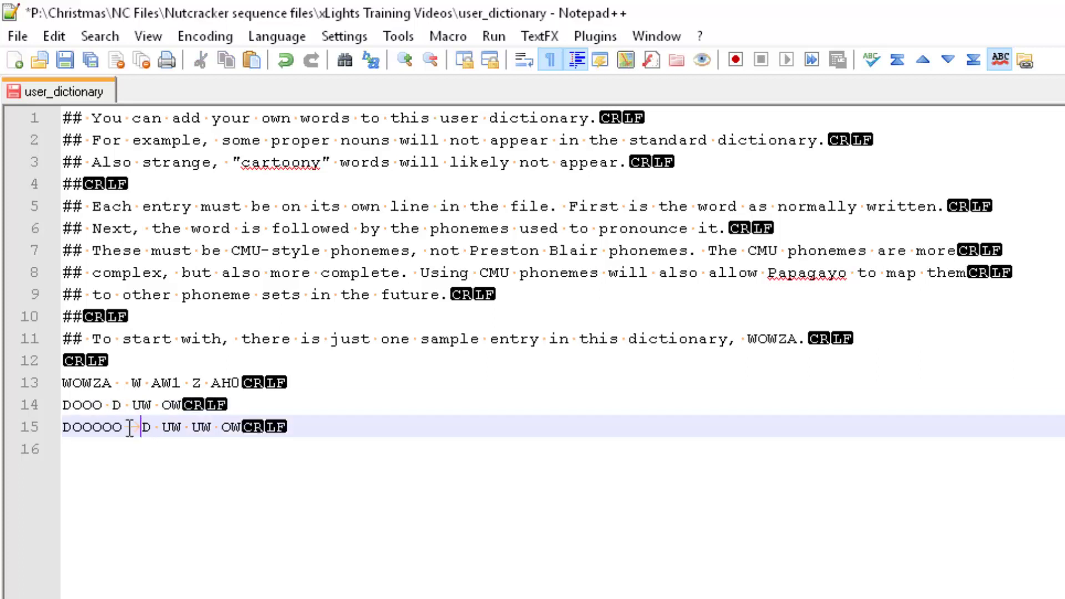
{"action": "left_click_drag", "start_coordinate": [130, 428], "coordinate": [127, 428]}
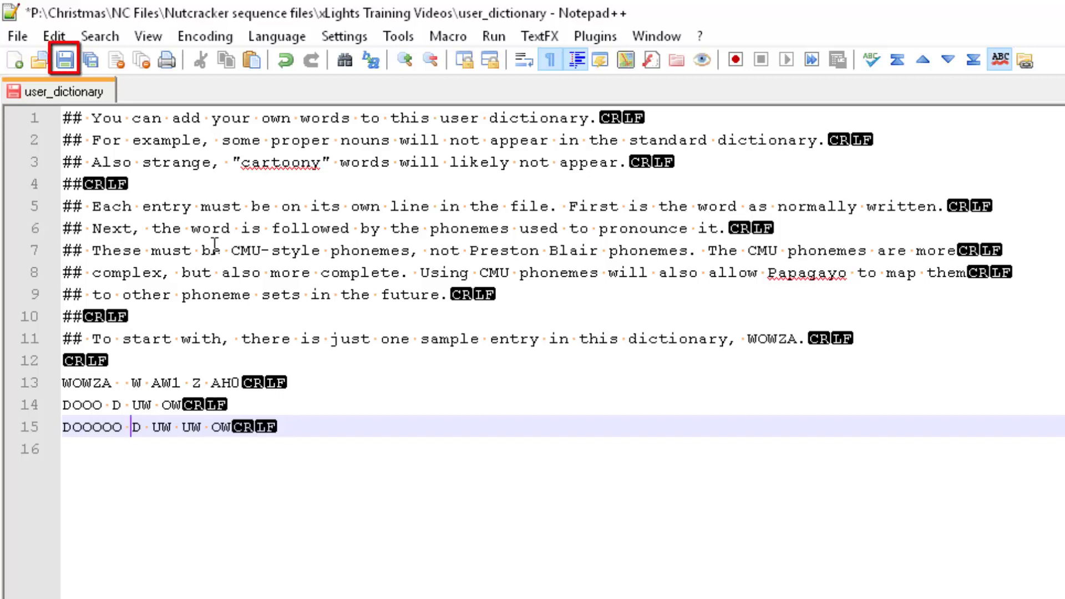
{"action": "left_click", "coordinate": [65, 60]}
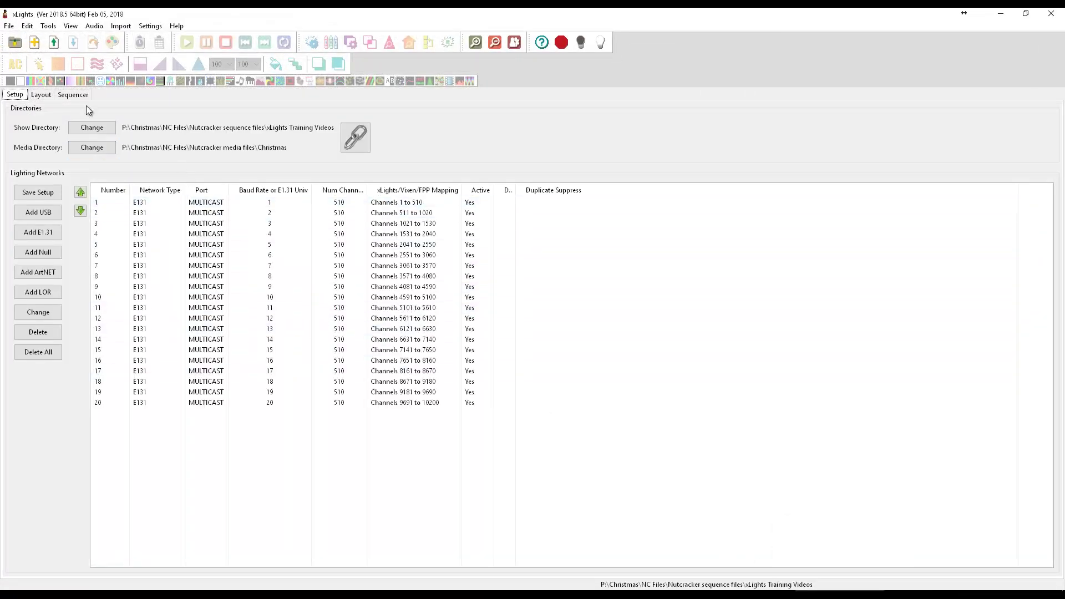
Open the Phase3 XML sequence of Baby, It's Cold Outside in xLights and zoom in on its timeline.
{"action": "left_click", "coordinate": [53, 43]}
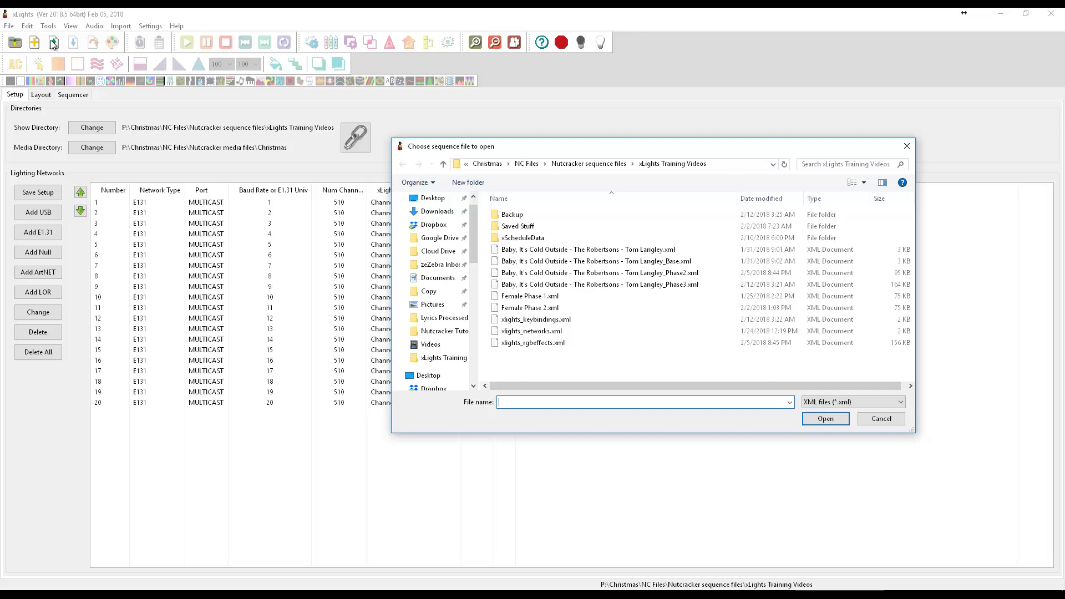
{"action": "left_click", "coordinate": [617, 283]}
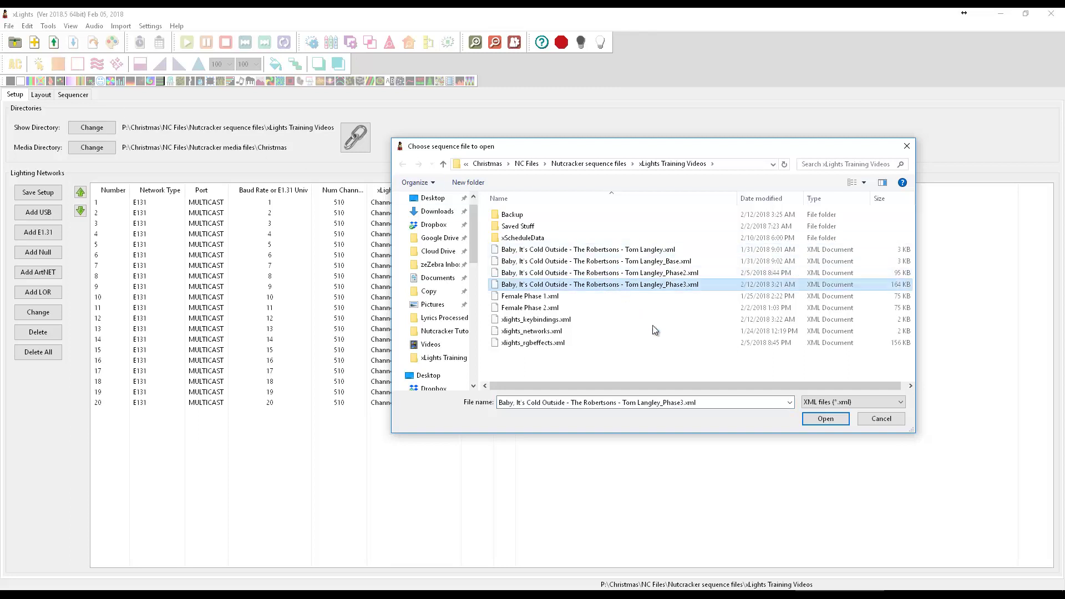
{"action": "left_click", "coordinate": [821, 422]}
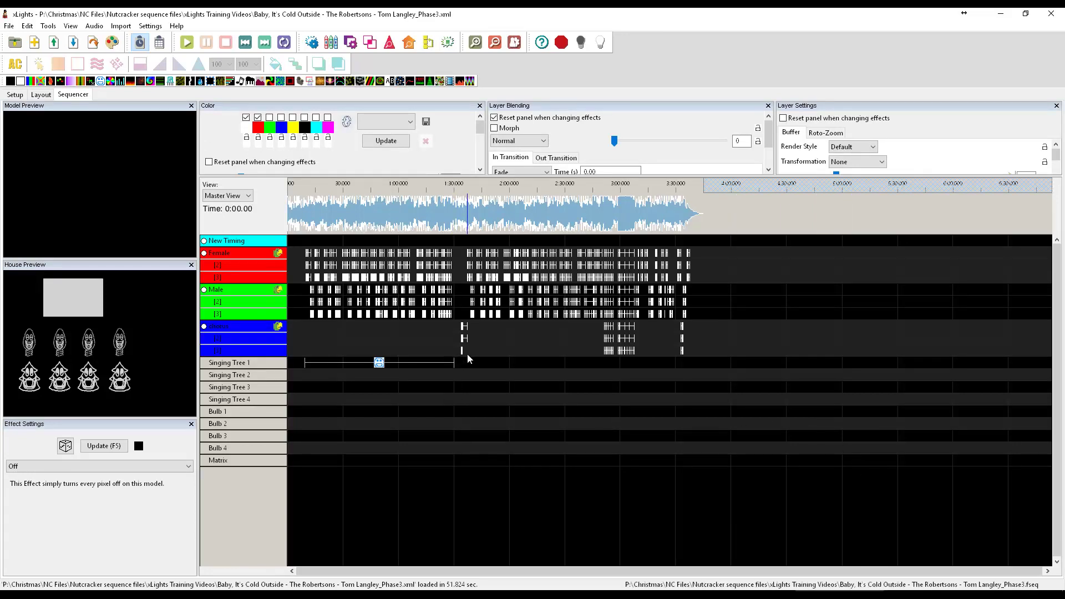
{"action": "scroll", "coordinate": [468, 359], "scroll_direction": "up", "scroll_amount": 3, "text": "ctrl"}
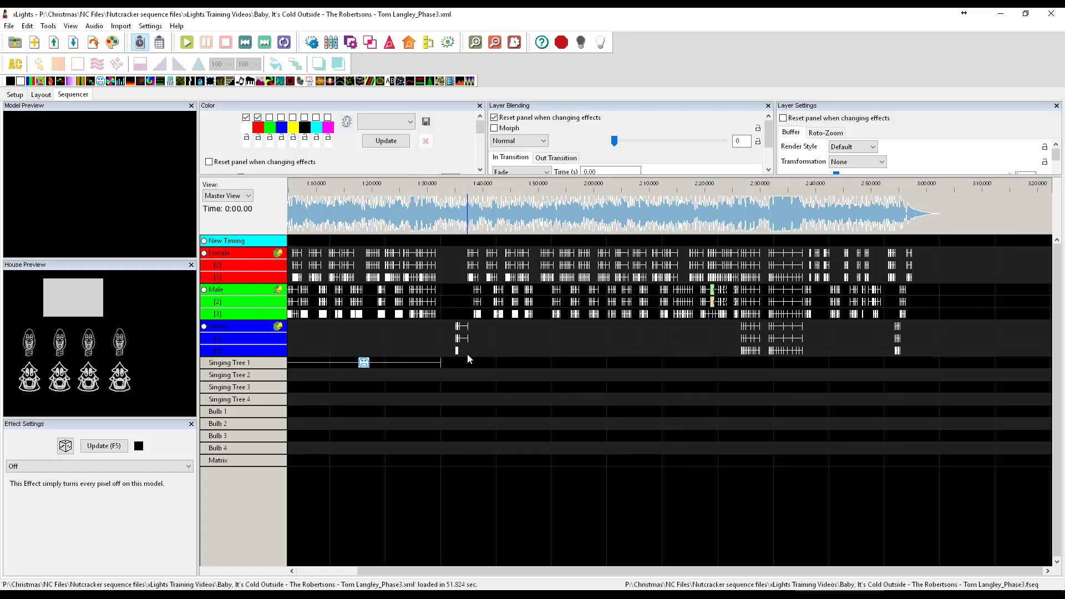
Examine the words dooo and dooooo in the blue timing track around 1:34 to 1:37 for missing phonemes.
{"action": "scroll", "coordinate": [468, 359], "scroll_direction": "up", "scroll_amount": 3, "text": "ctrl"}
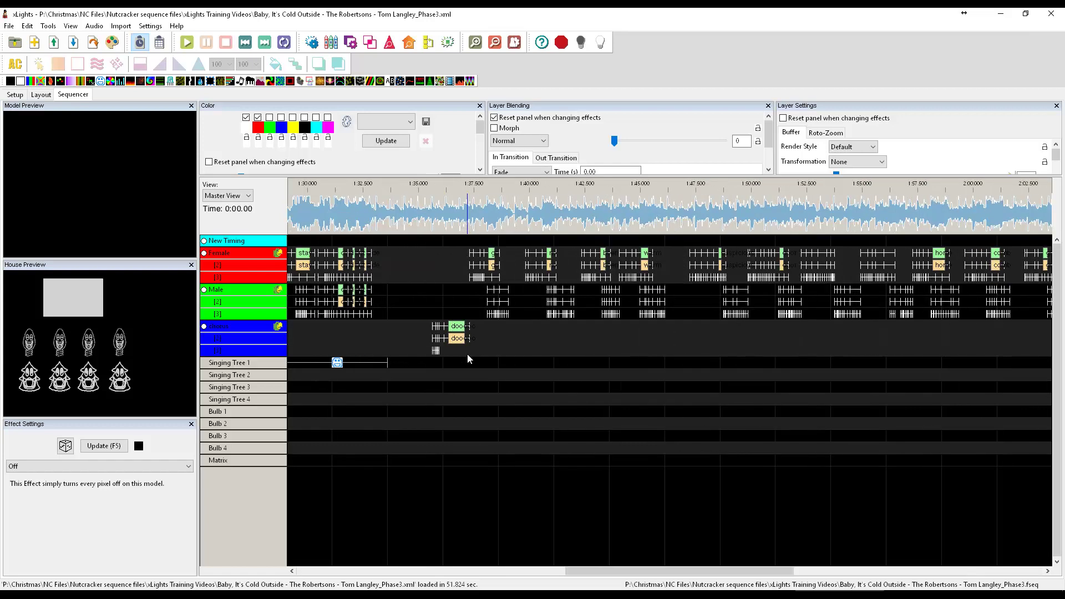
{"action": "scroll", "coordinate": [468, 359], "scroll_direction": "up", "scroll_amount": 2, "text": "ctrl"}
{"action": "scroll", "coordinate": [467, 359], "scroll_direction": "up", "scroll_amount": 1, "text": "ctrl"}
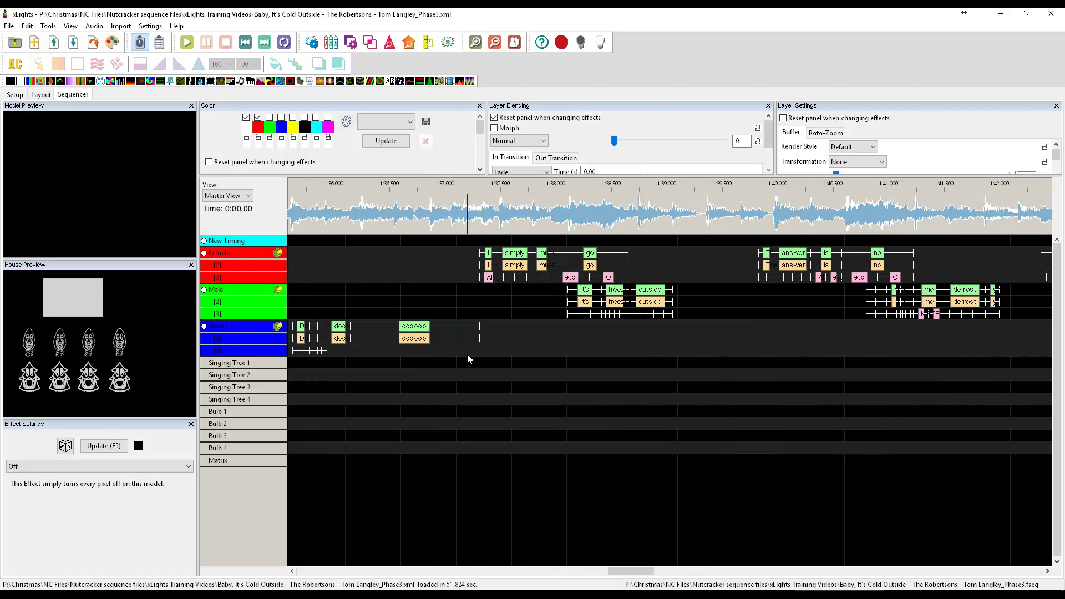
{"action": "scroll", "coordinate": [468, 359], "scroll_direction": "up", "scroll_amount": 1, "text": "ctrl"}
{"action": "scroll", "coordinate": [466, 398], "scroll_direction": "up", "scroll_amount": 1, "text": "ctrl"}
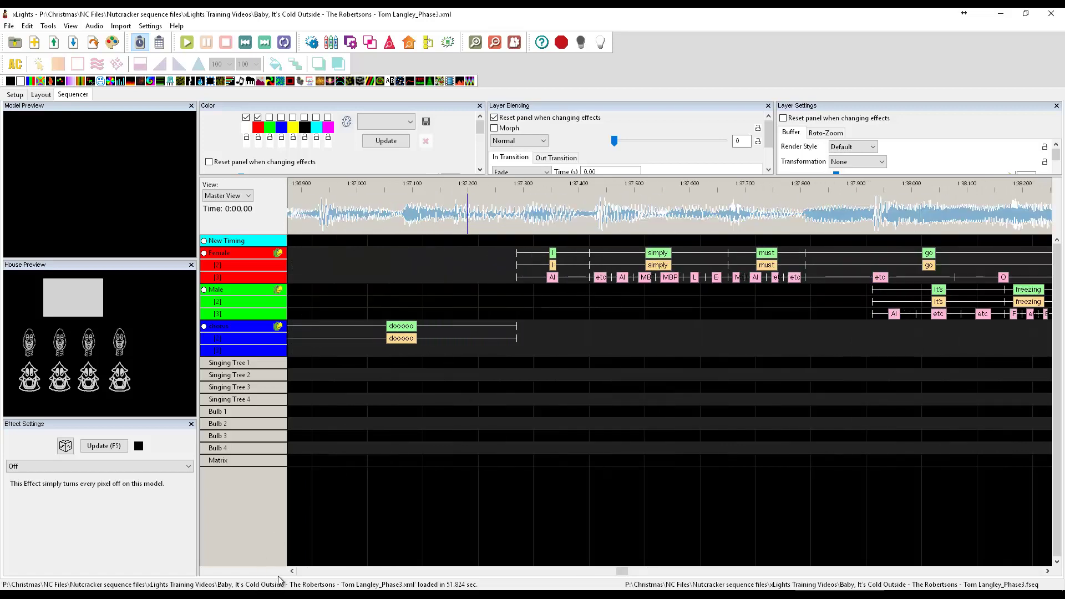
{"action": "left_click", "coordinate": [293, 571]}
{"action": "left_click", "coordinate": [293, 571]}
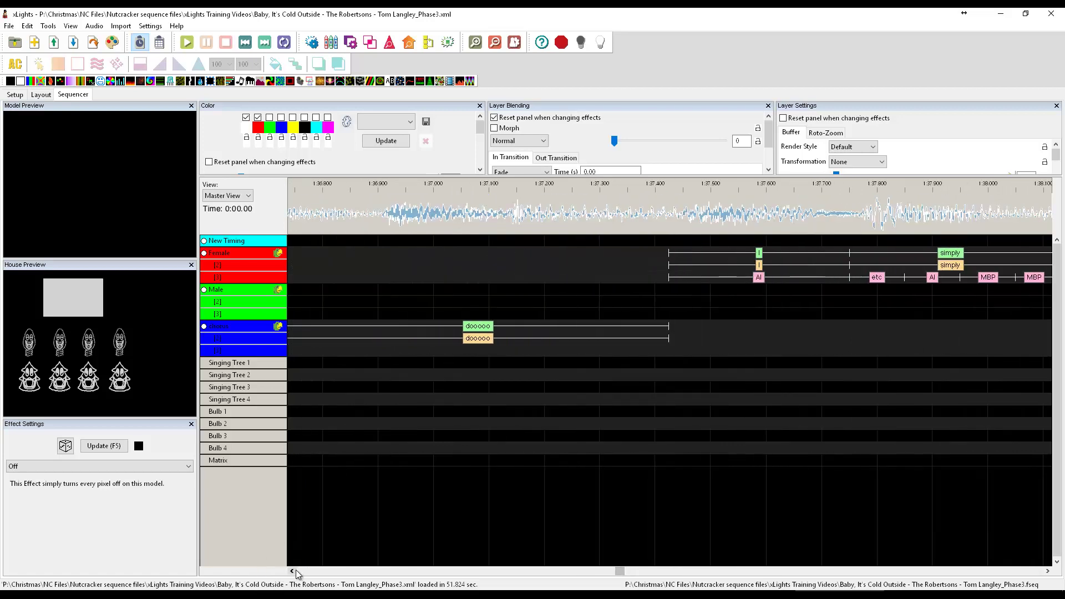
{"action": "left_click", "coordinate": [293, 571]}
{"action": "left_click", "coordinate": [292, 570]}
{"action": "left_click", "coordinate": [293, 571]}
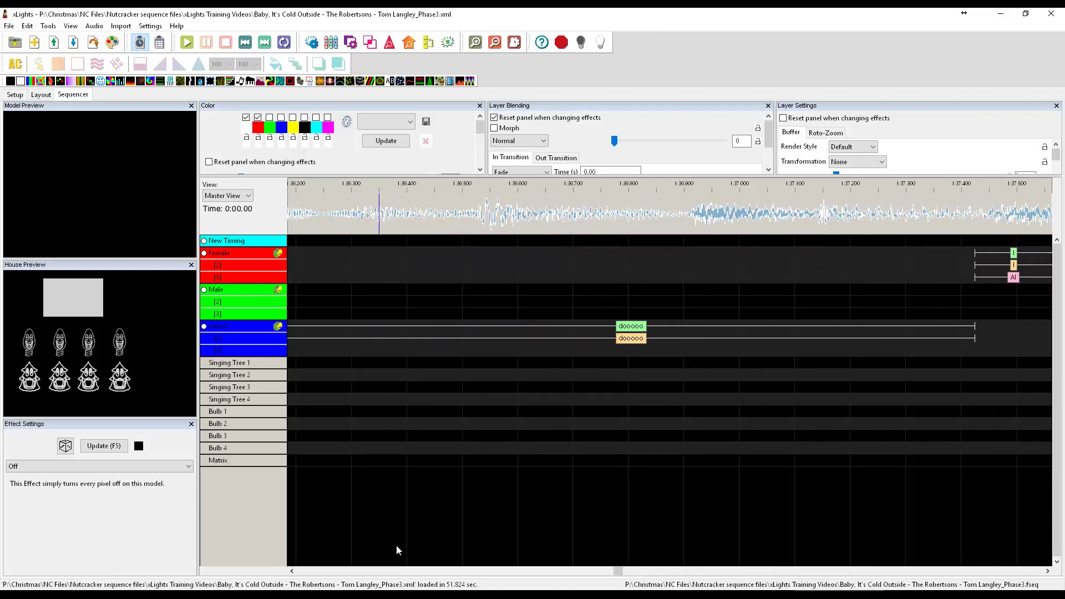
{"action": "scroll", "coordinate": [428, 538], "scroll_direction": "down", "scroll_amount": 2, "text": "ctrl"}
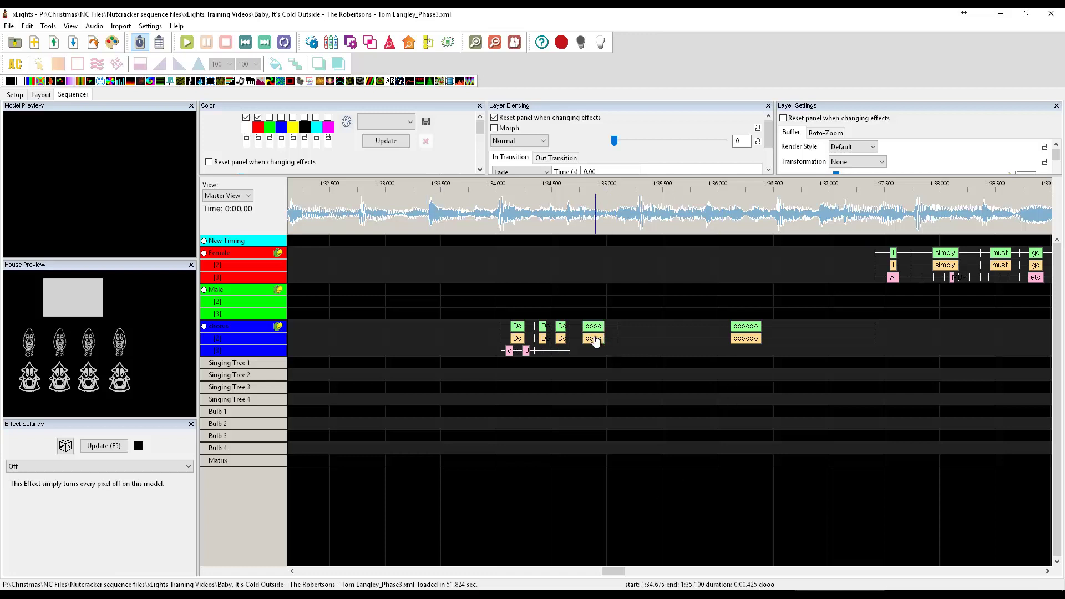
Break down all words of the blue timing track containing dooo and dooooo into phonemes, accepting deletion of its existing phonemes.
{"action": "right_click", "coordinate": [596, 340]}
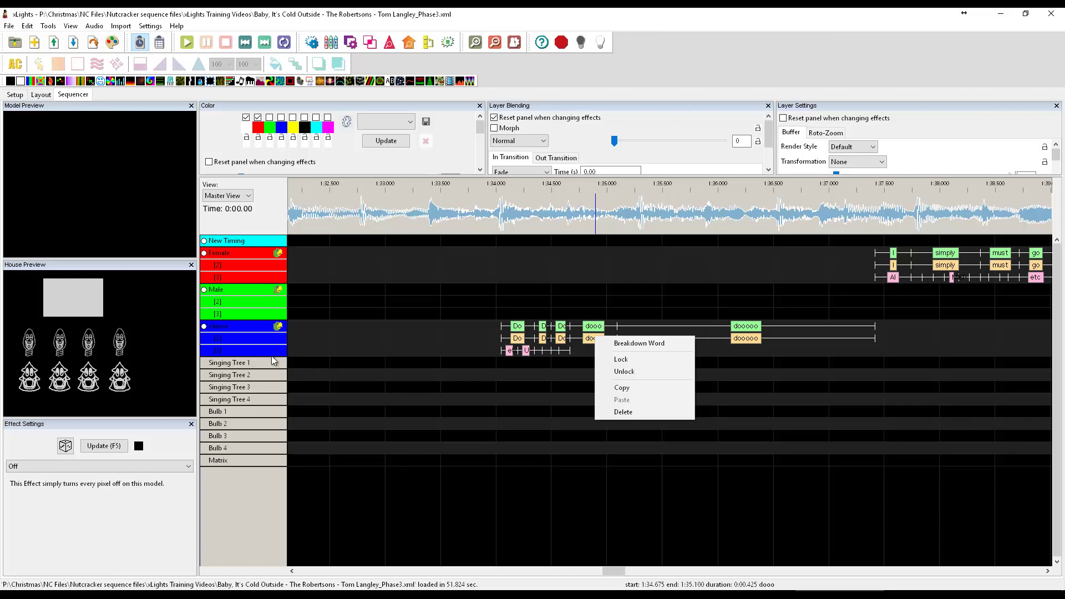
{"action": "right_click", "coordinate": [252, 356]}
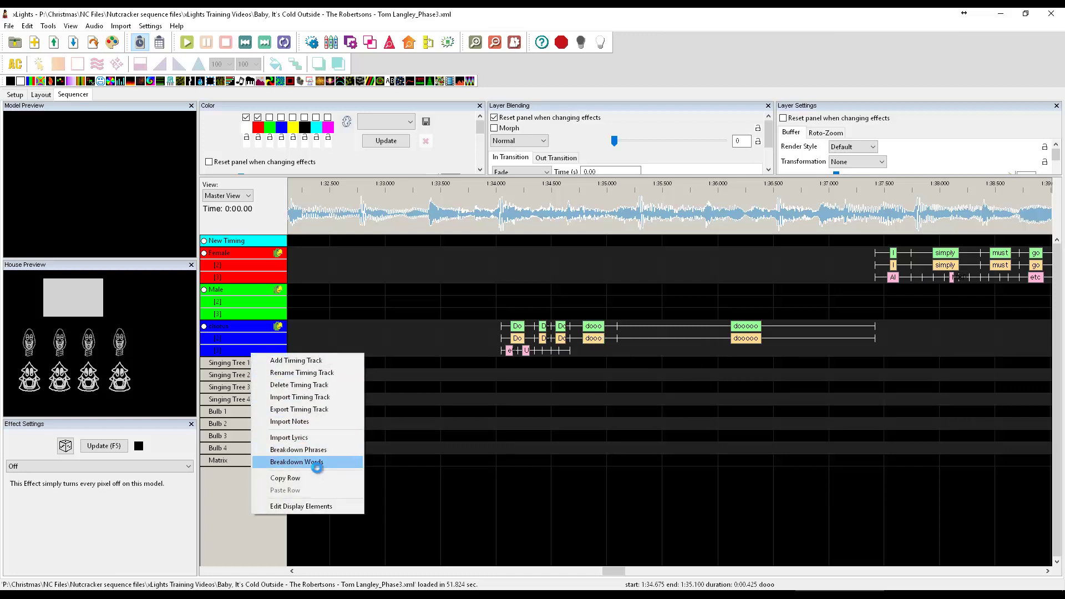
{"action": "left_click", "coordinate": [315, 462]}
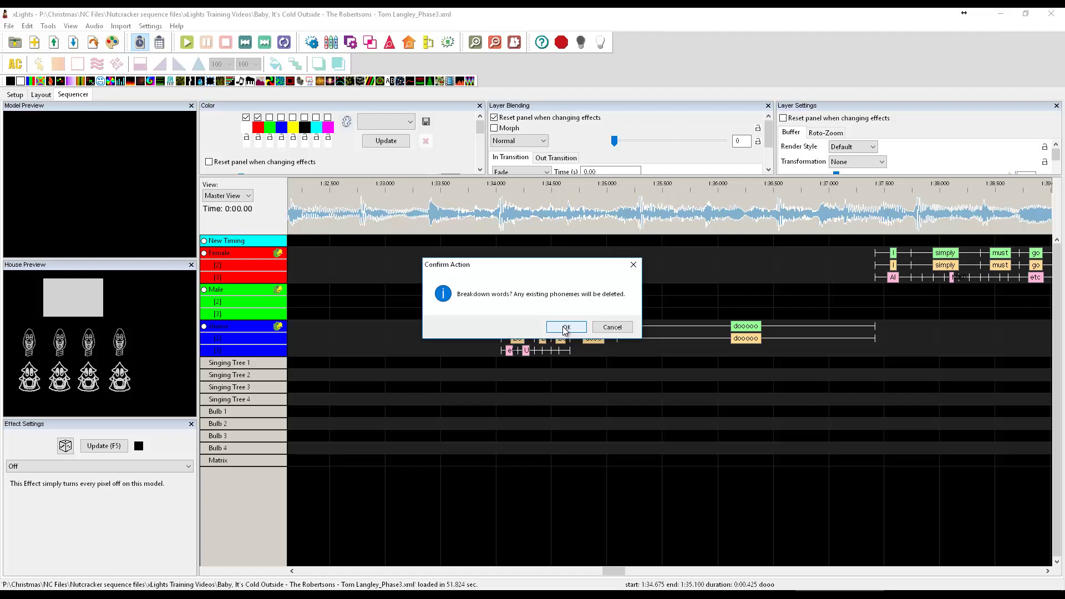
{"action": "left_click", "coordinate": [565, 328]}
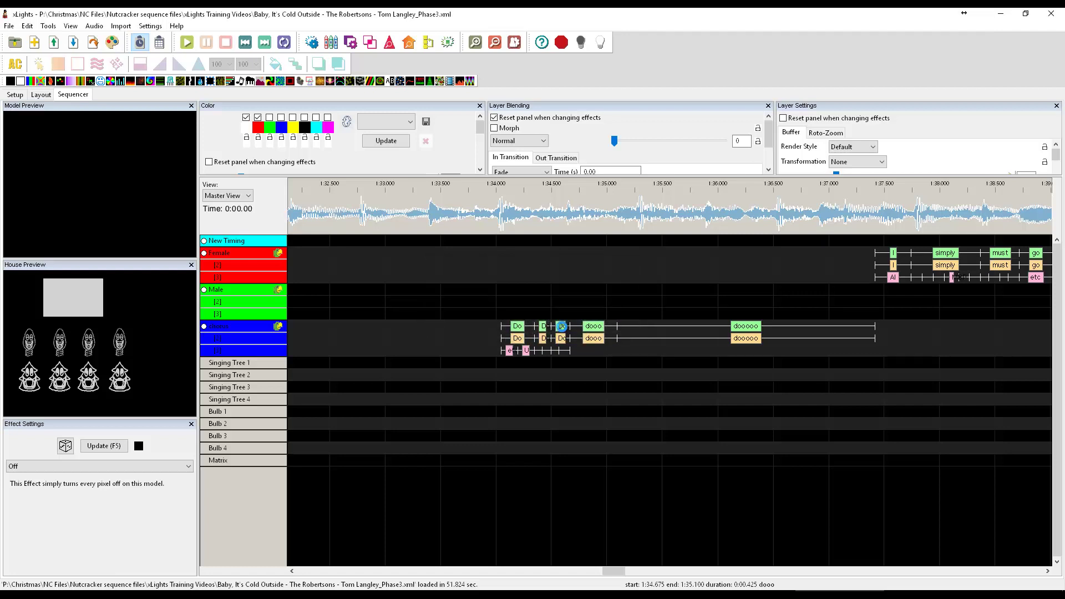